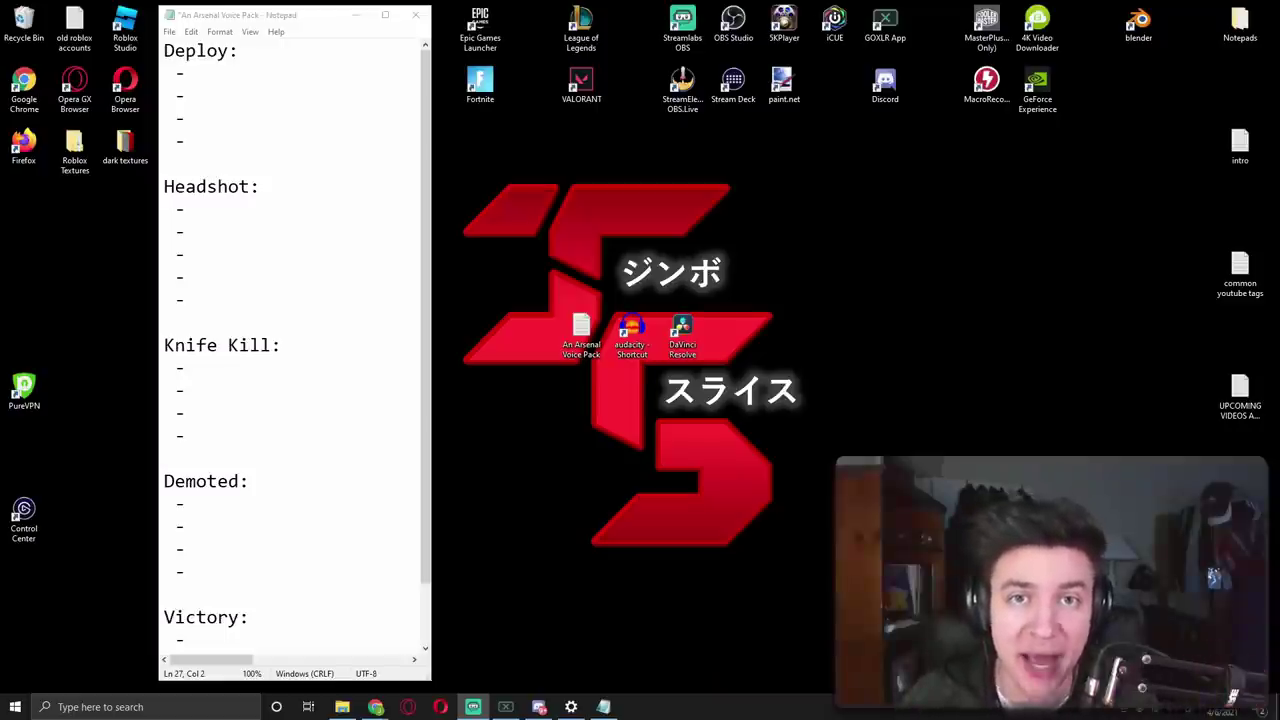
- Bring up the desktop context menu to show the New > Text Document entry
right_click(659, 237)
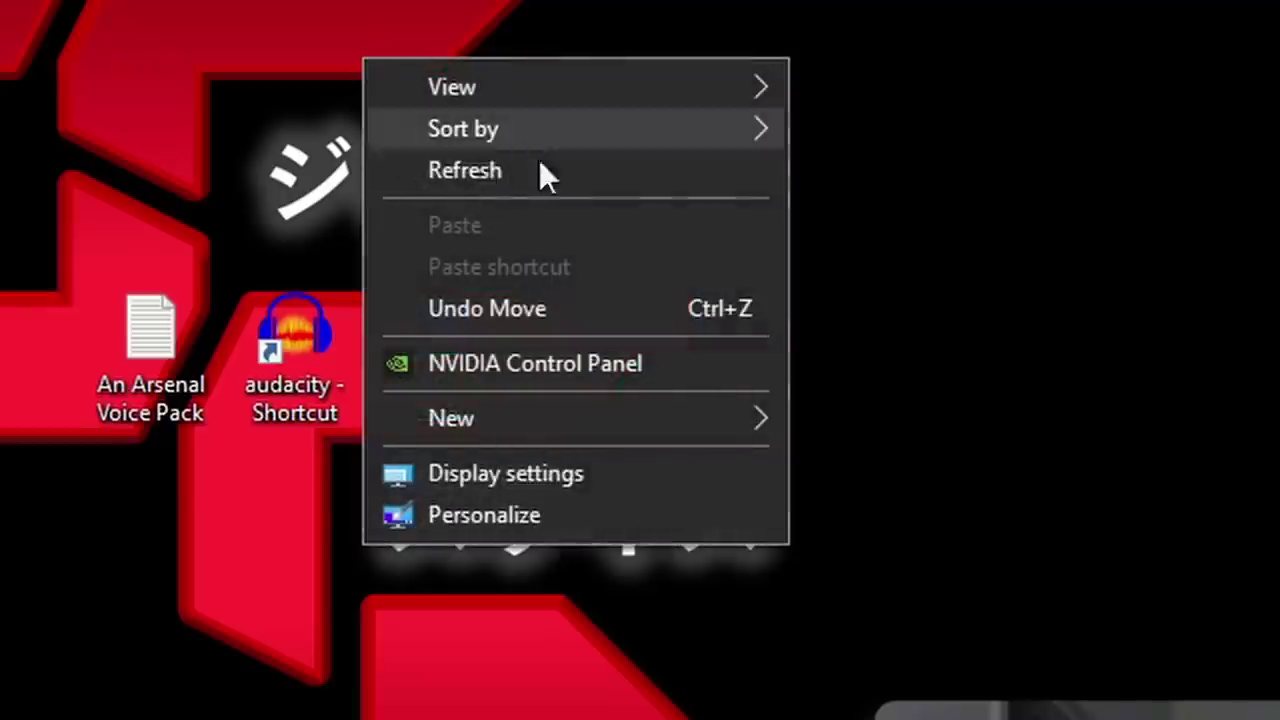
mouse_move(699, 356)
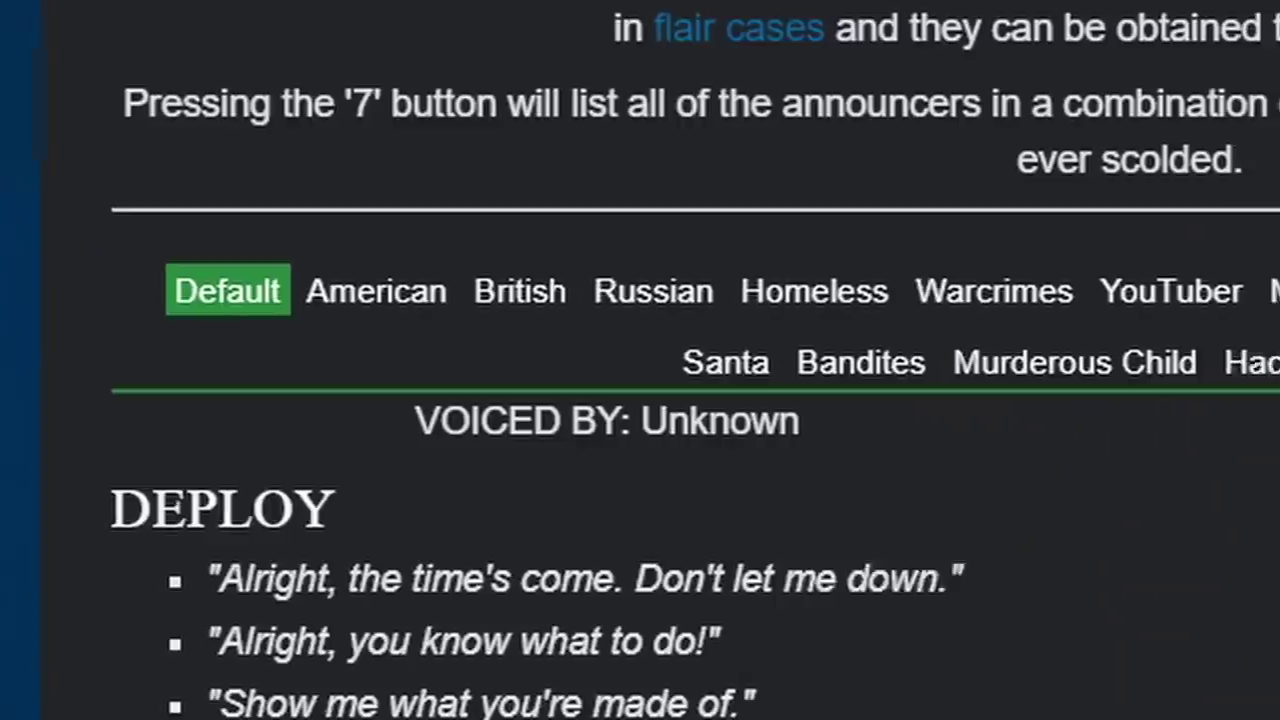
- View a different announcer's voice lines on the Announcers page, then return to the Notepad notes
click(1000, 362)
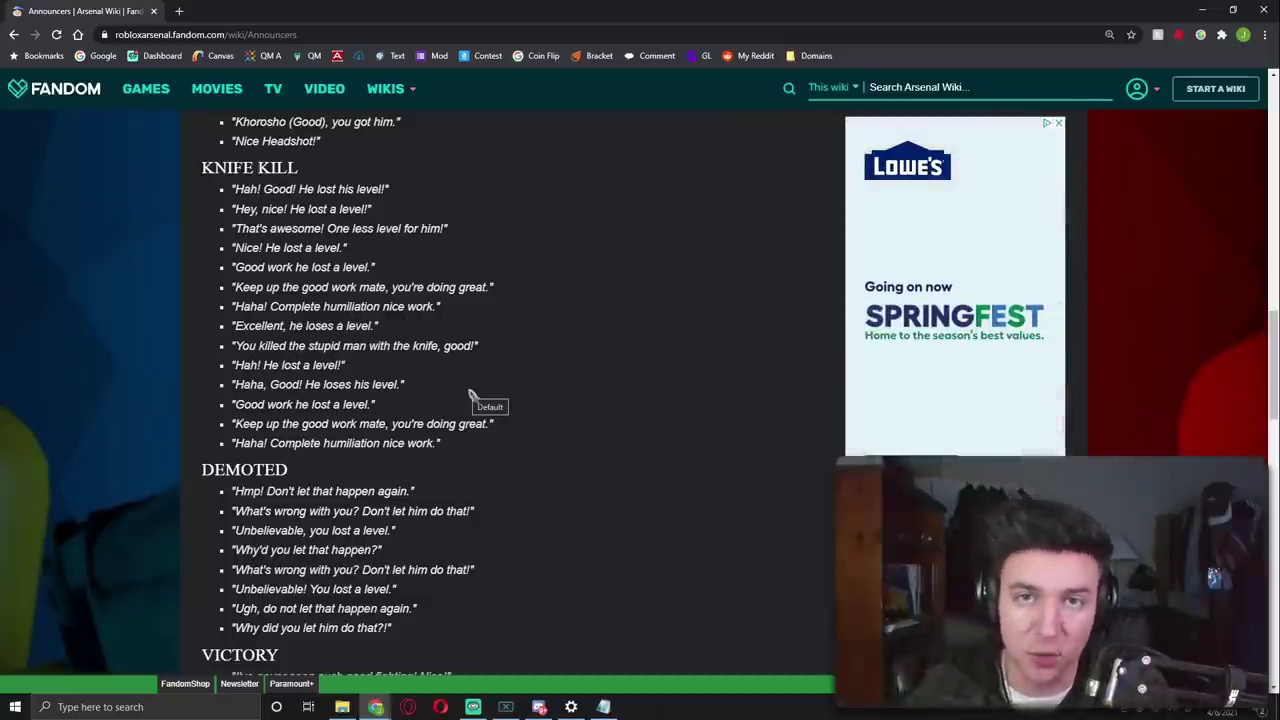
key(alt+Tab)
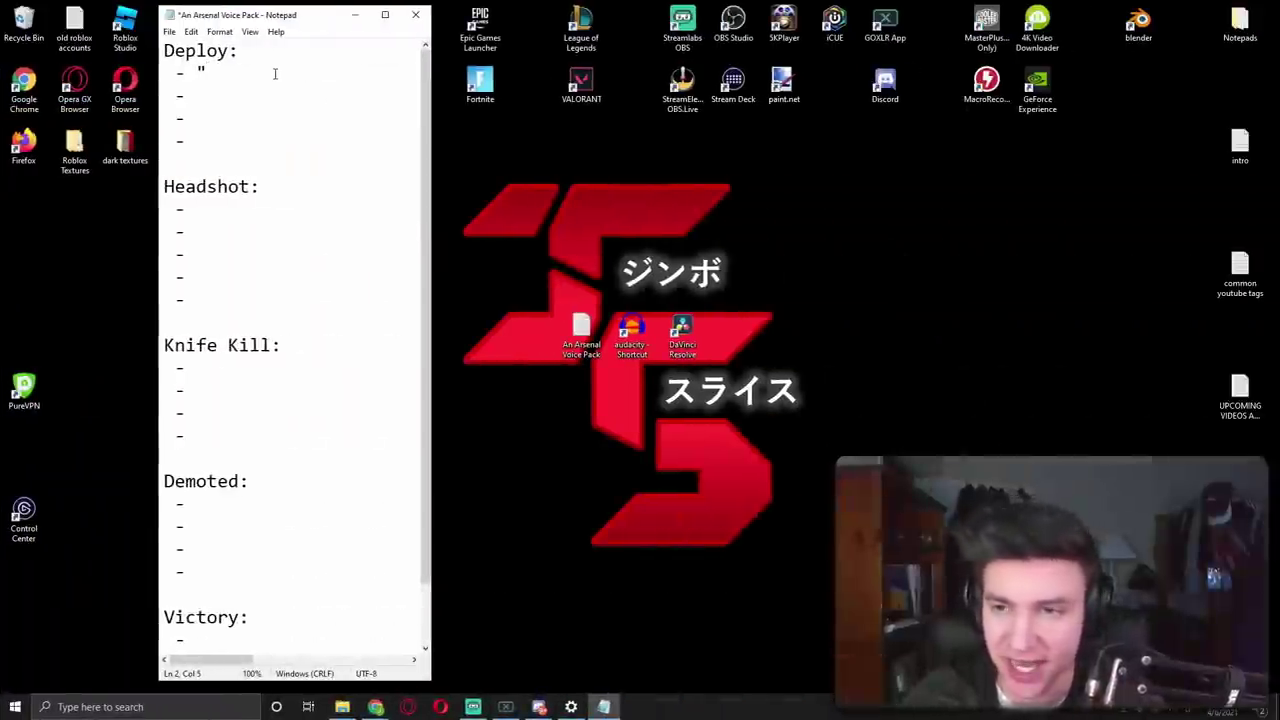
- Finish the Deploy line and add a quoted Knife Kill line ending 'you have done this.'
text(Let's go get this win!)
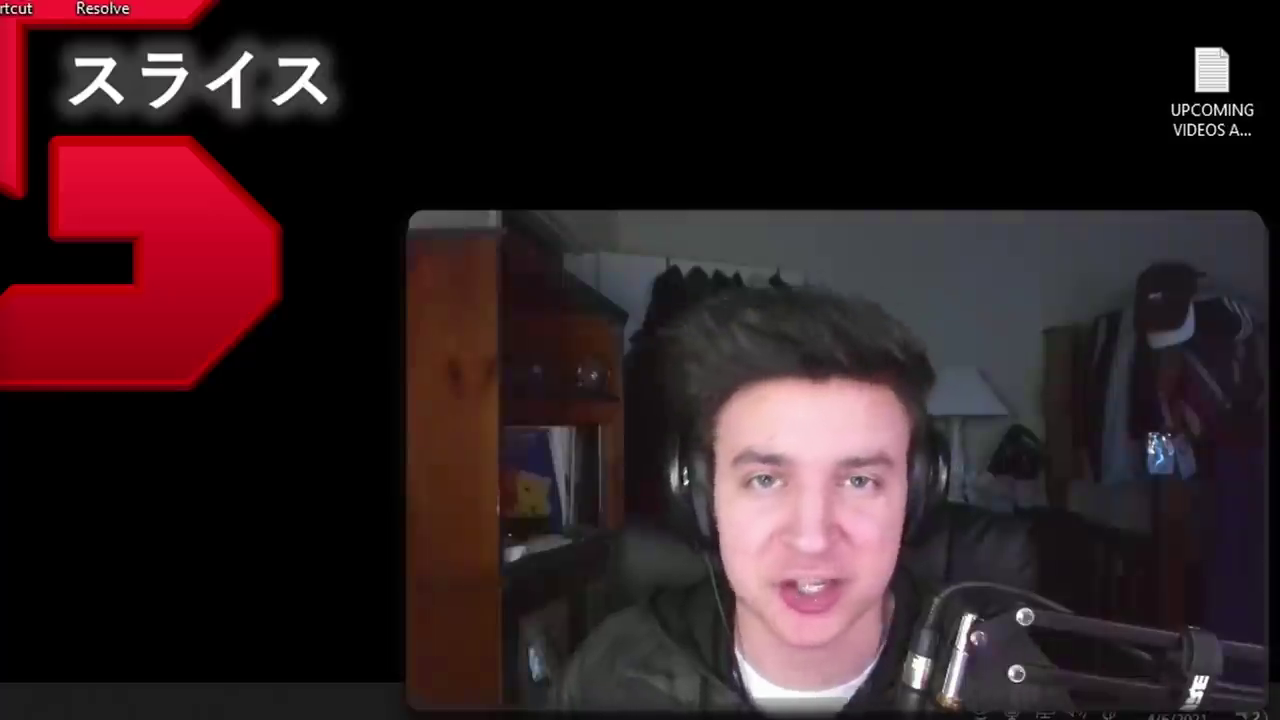
click(192, 367)
text(")
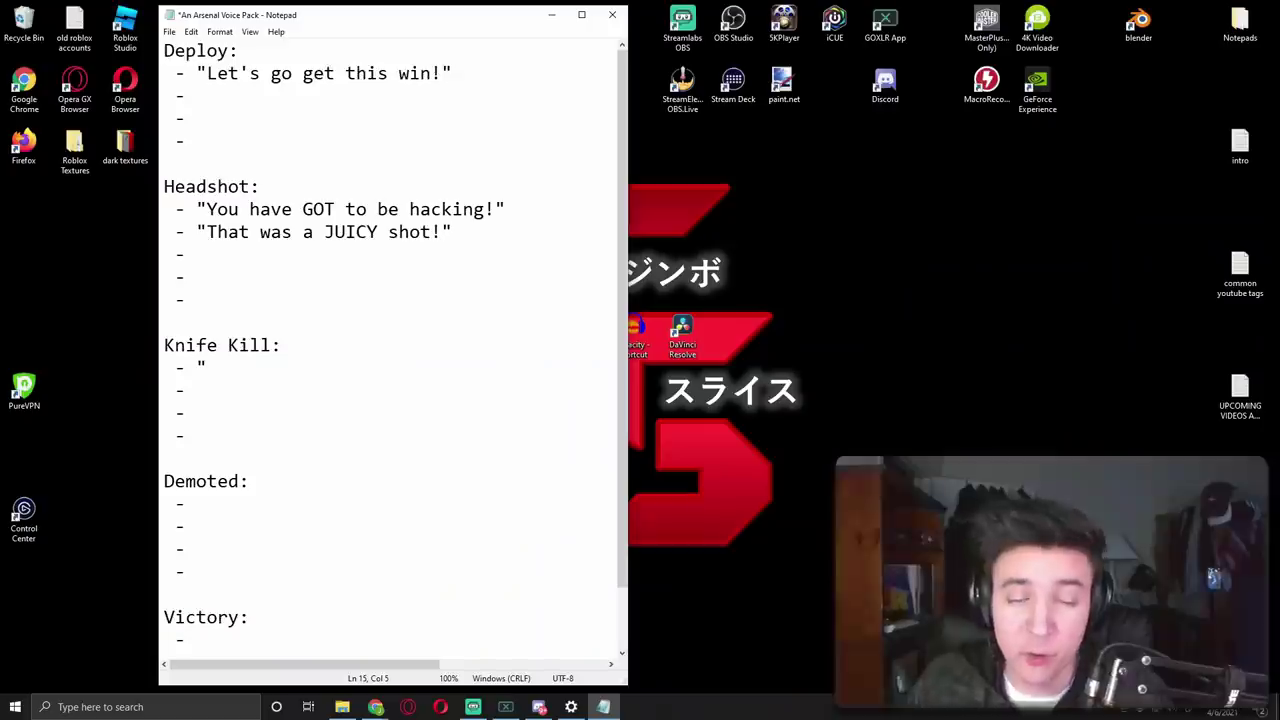
text(That guy deserved that)
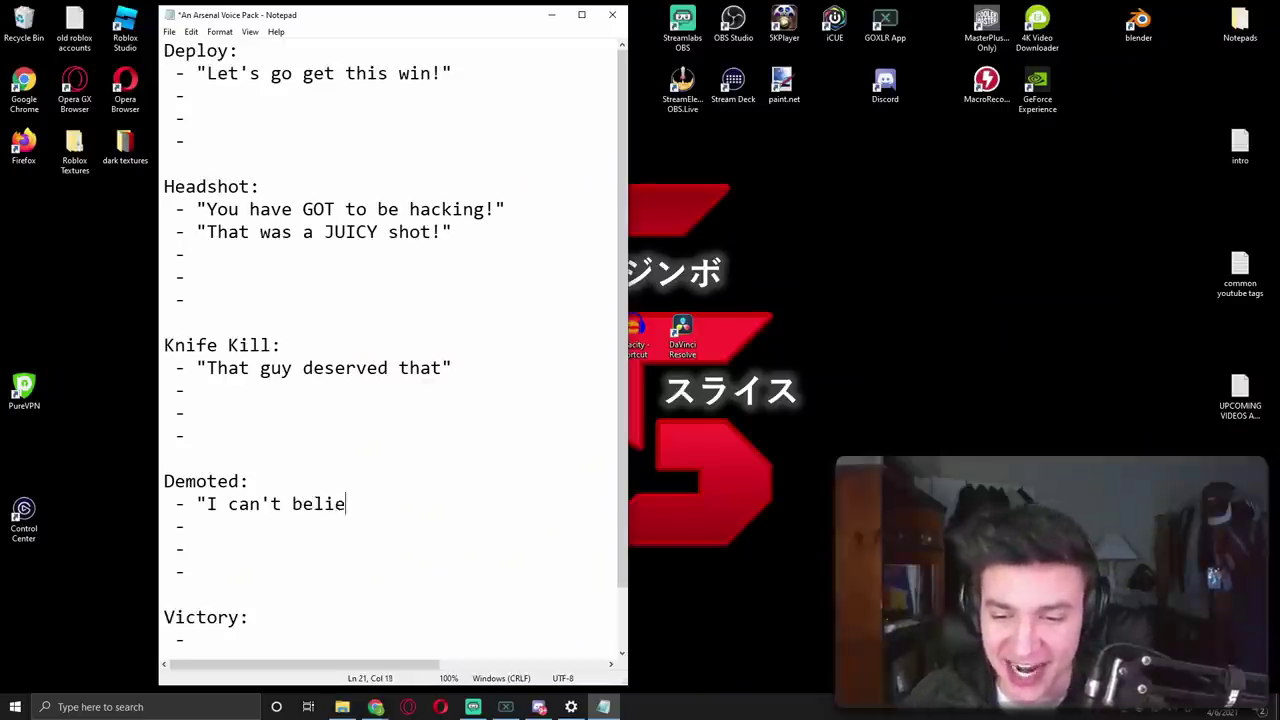
text(ve ty)
key(BackSpace)
key(BackSpace)
text(you have don)
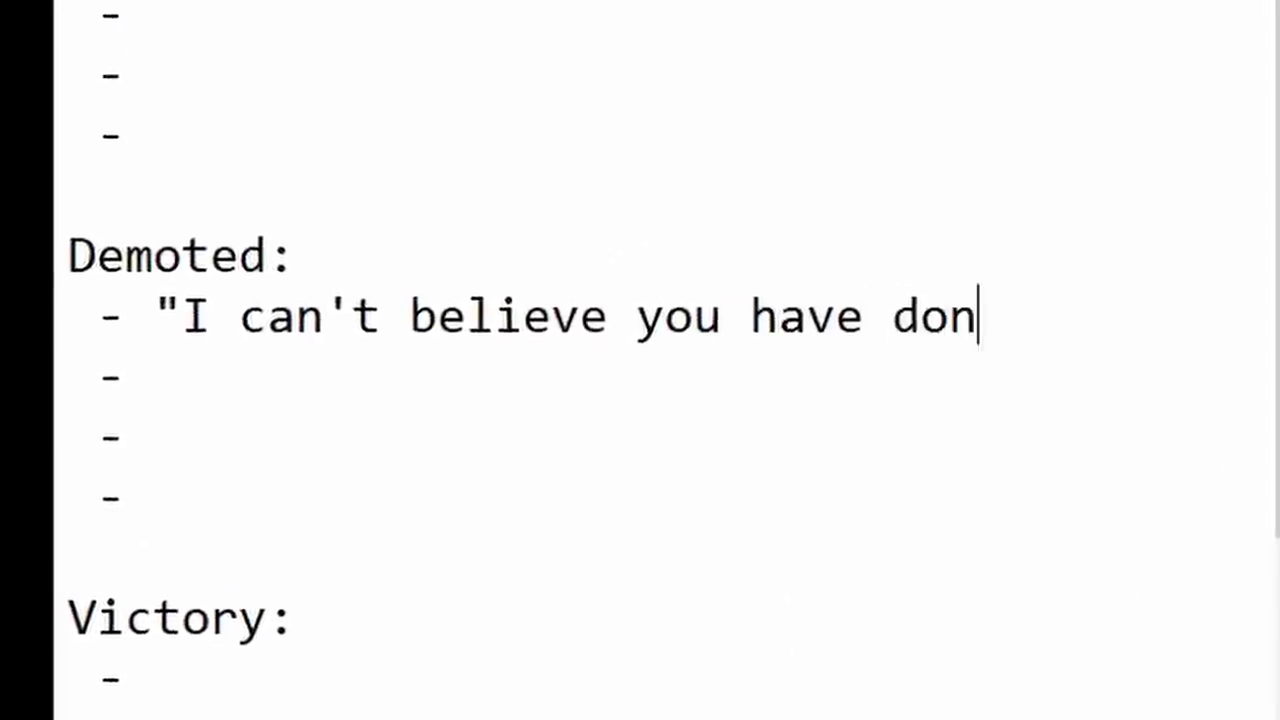
text(e this.")
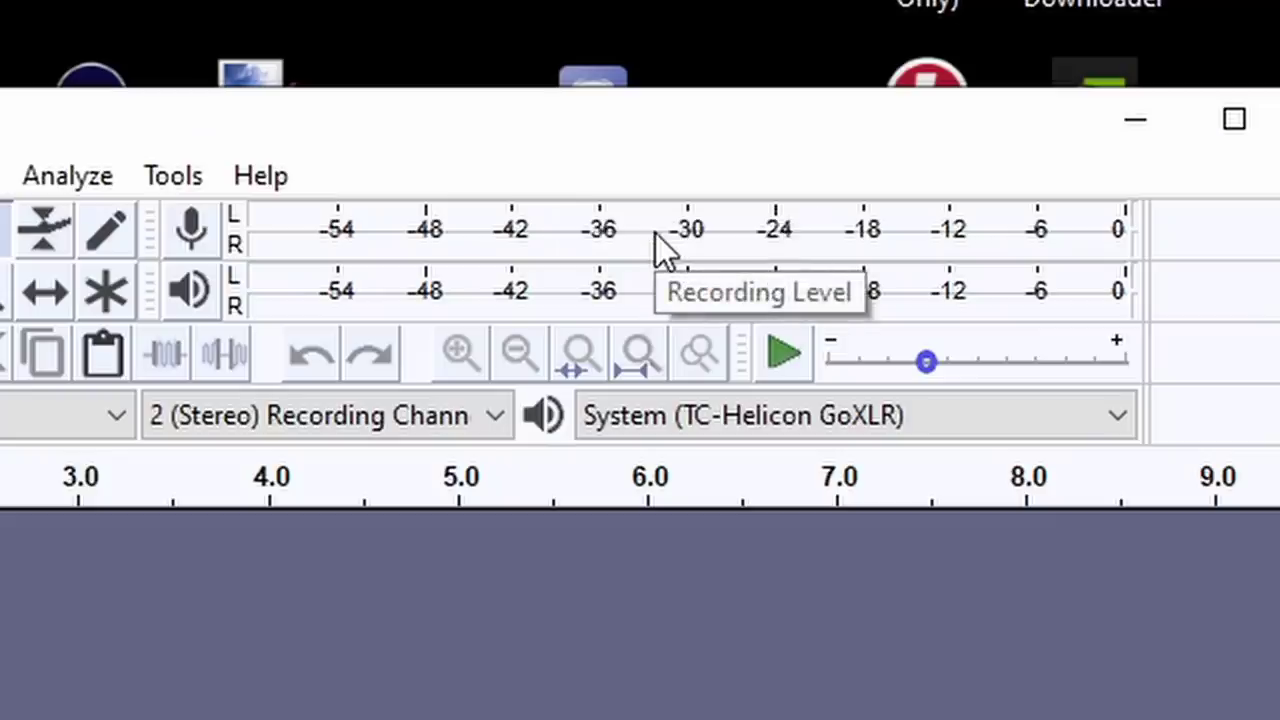
- Start monitoring the microphone input level on Audacity's recording meter
click(679, 162)
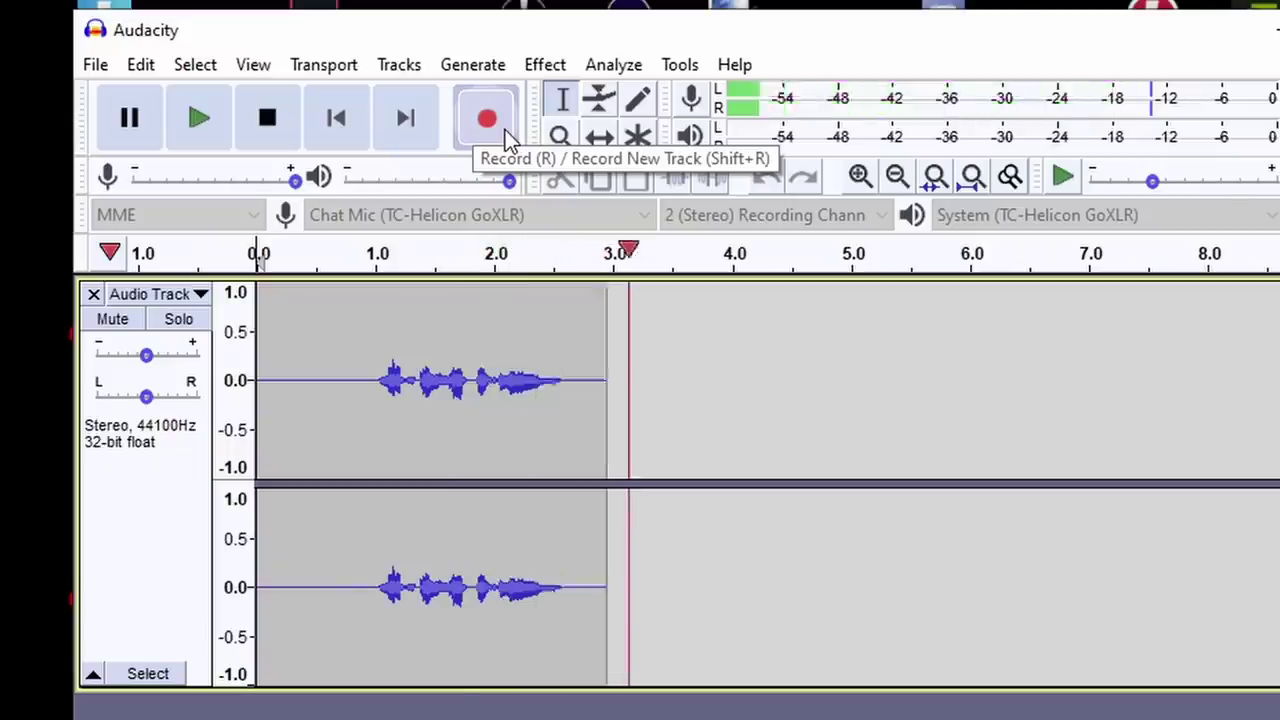
- Stop recording, then select and play back the spoken part of the clip
key(space)
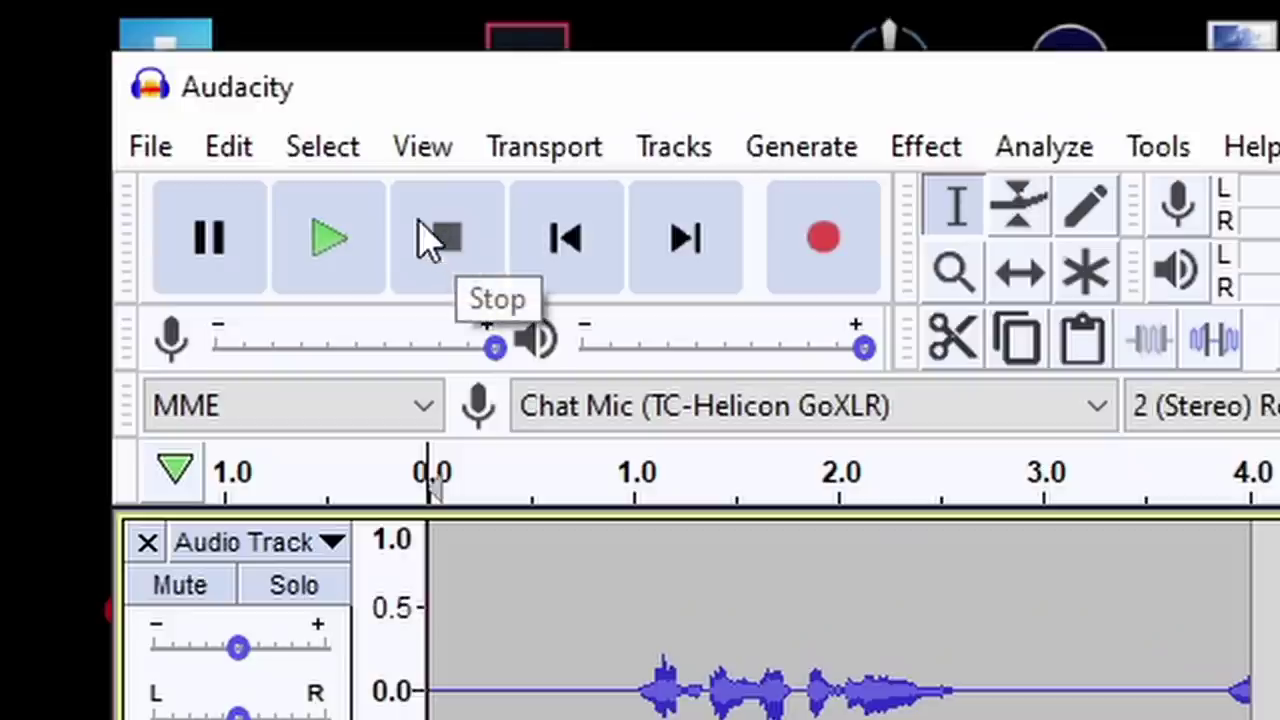
drag(613, 255, 702, 255)
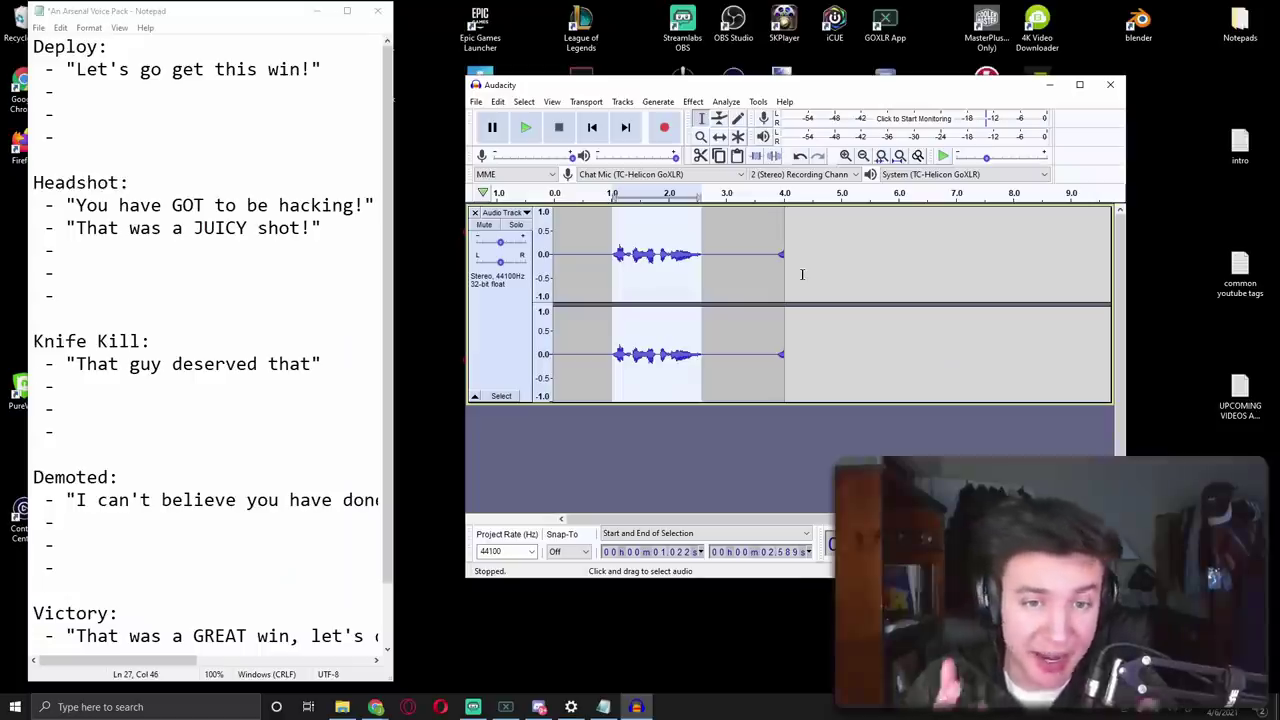
drag(801, 271, 614, 258)
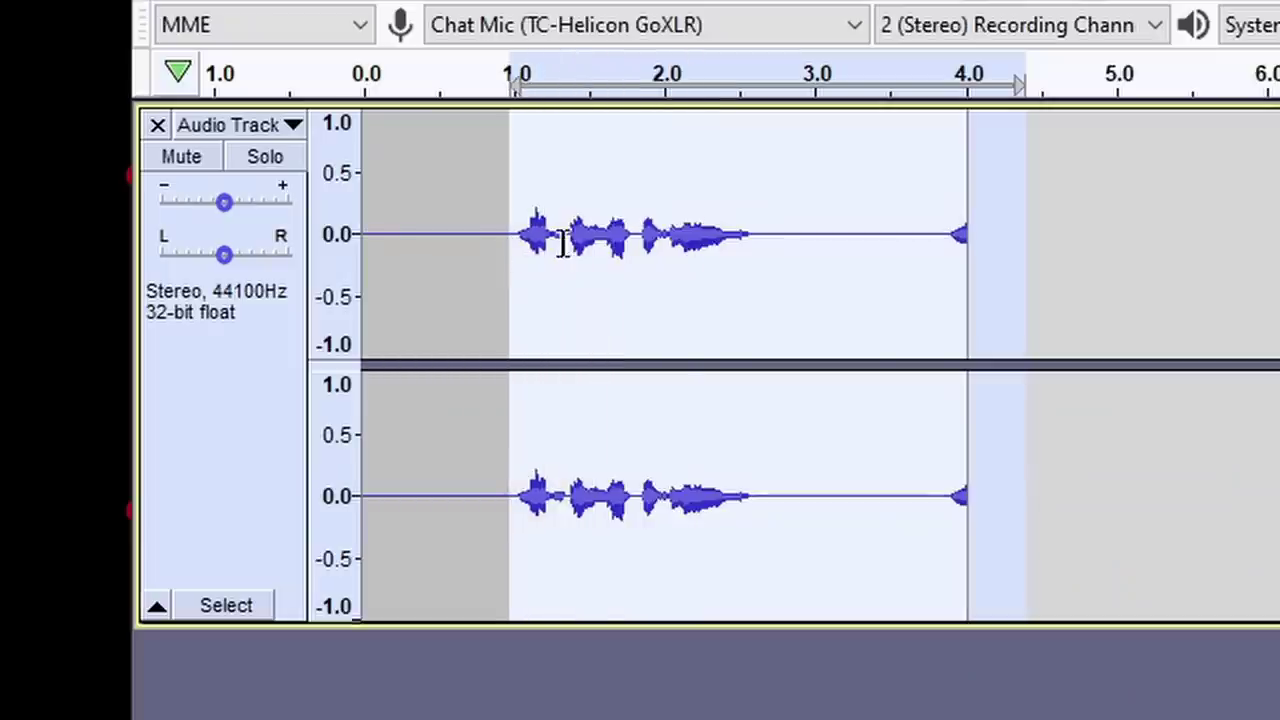
click(1046, 266)
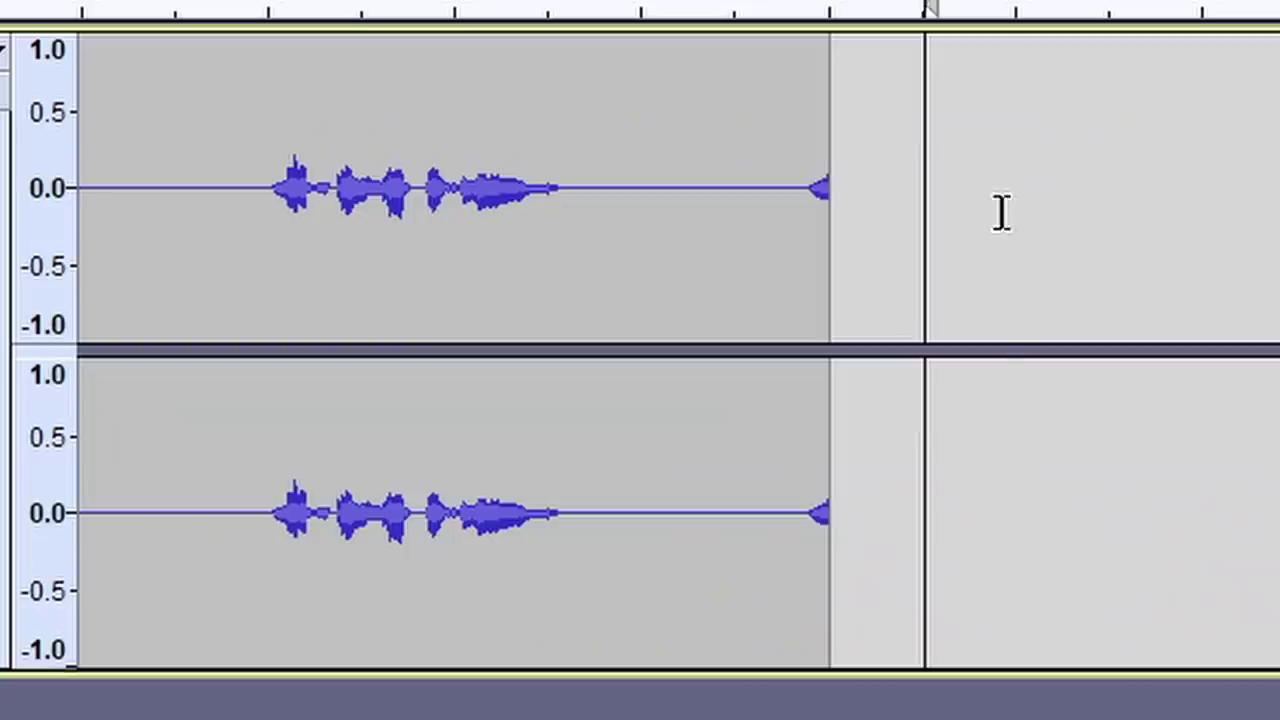
drag(836, 261, 704, 265)
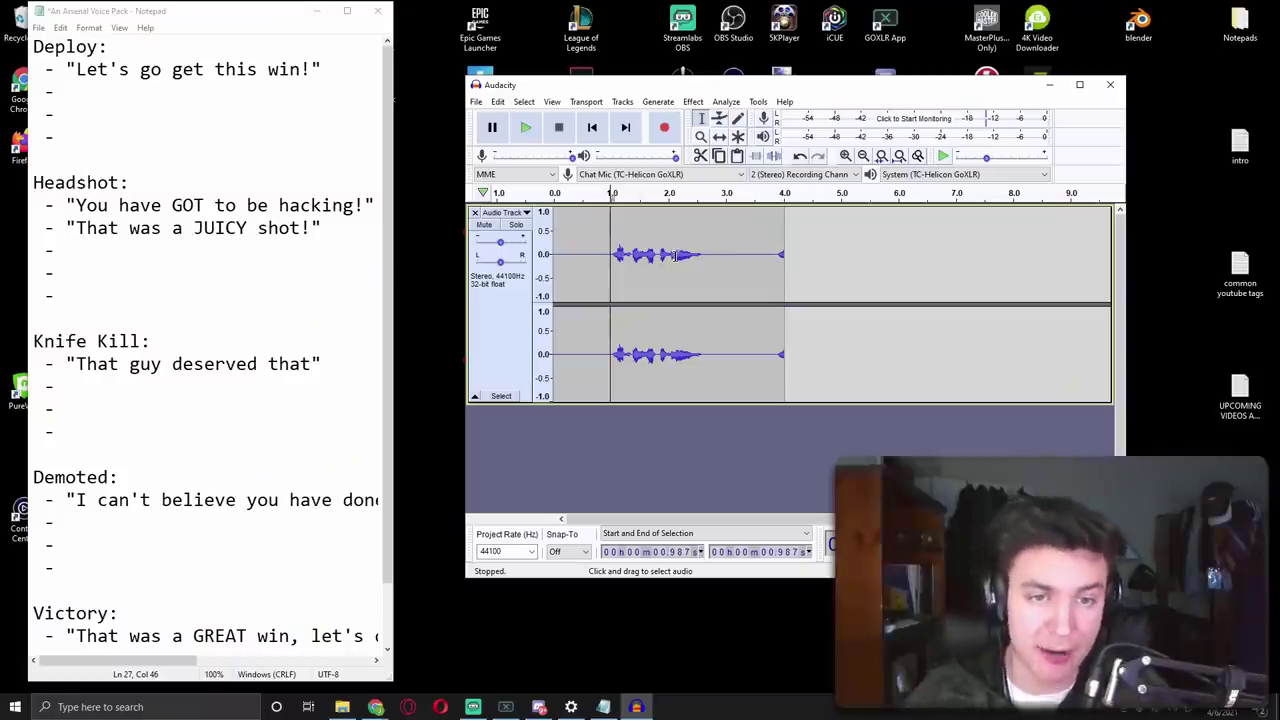
key(space)
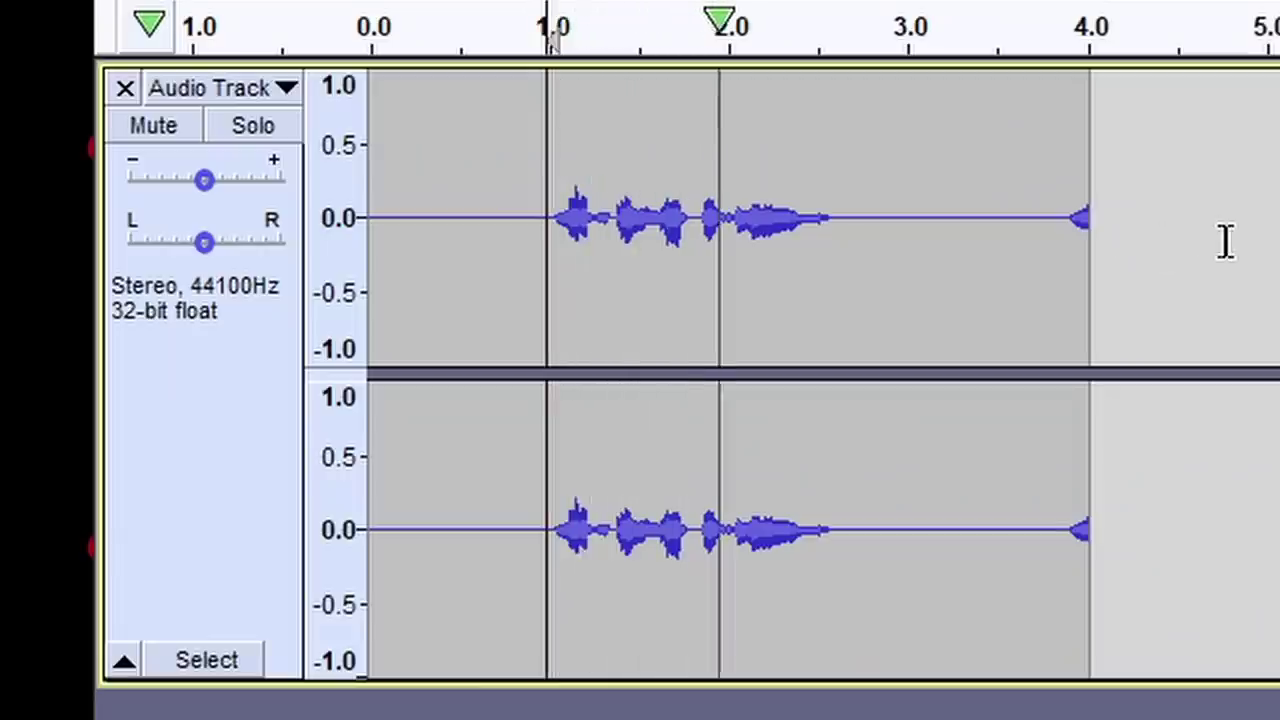
key(space)
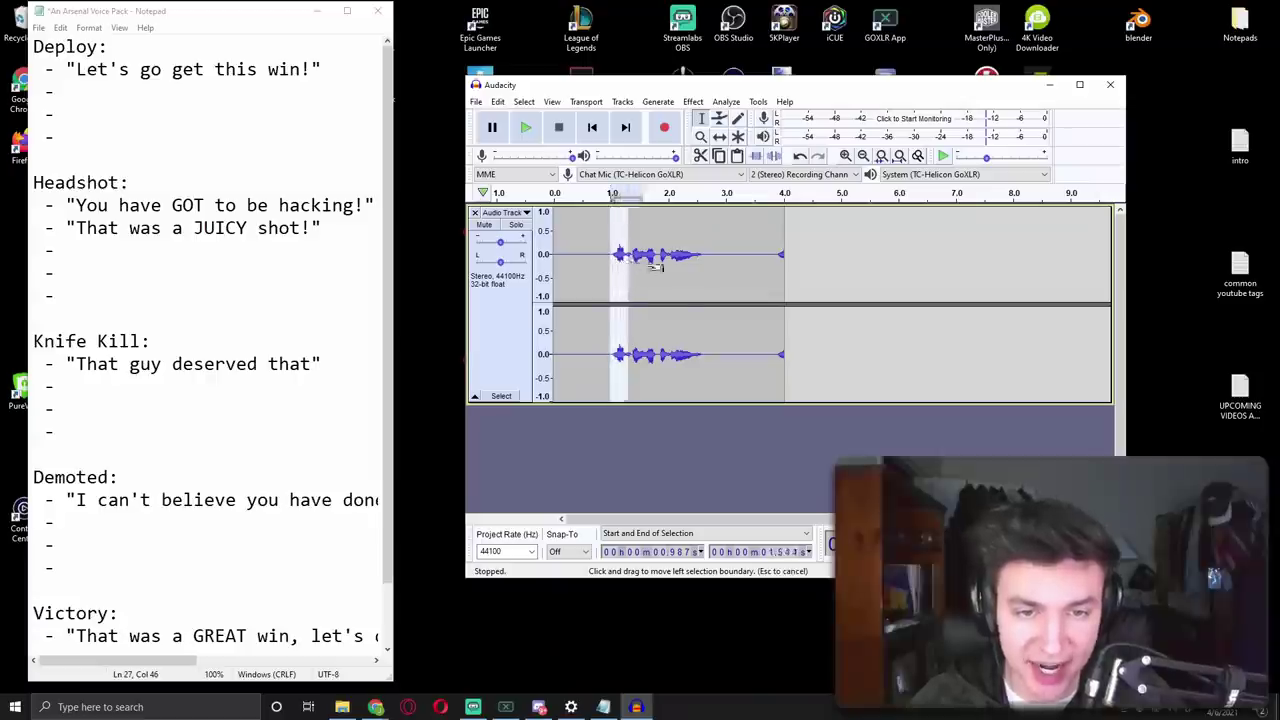
- Delete the trailing and leading silence so the clip starts at zero
drag(627, 266, 700, 272)
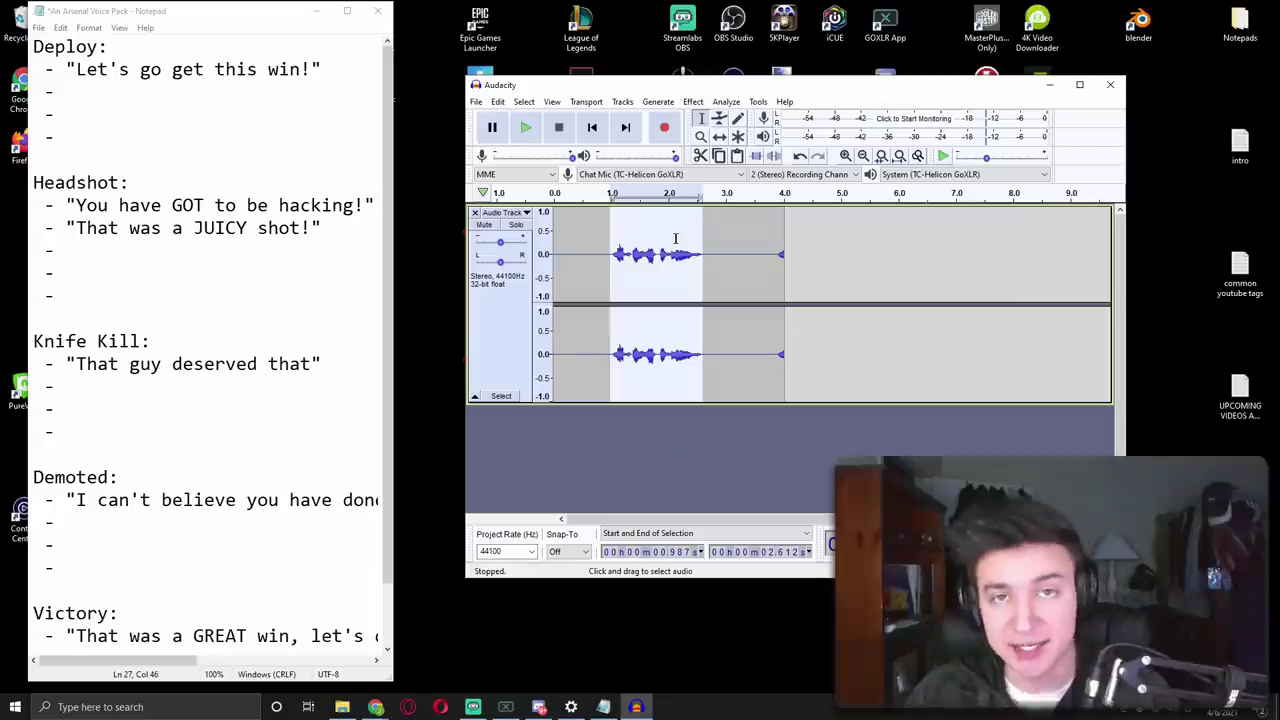
drag(825, 266, 702, 267)
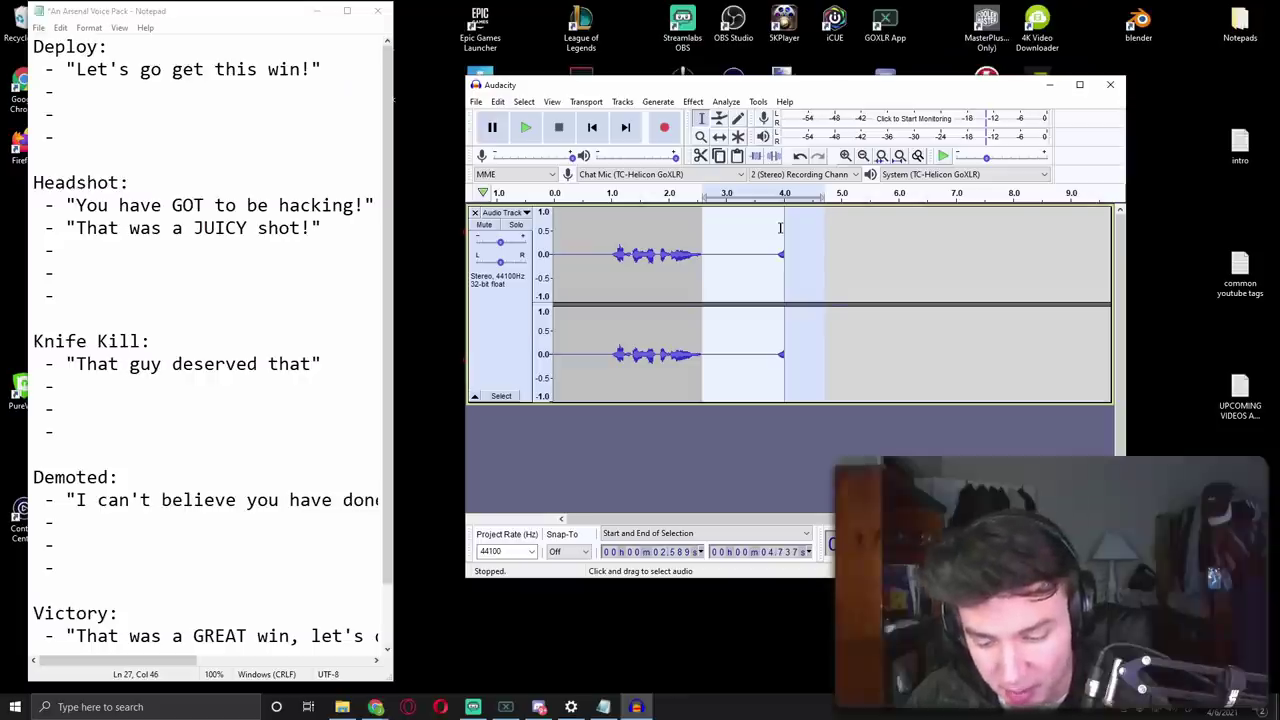
key(Delete)
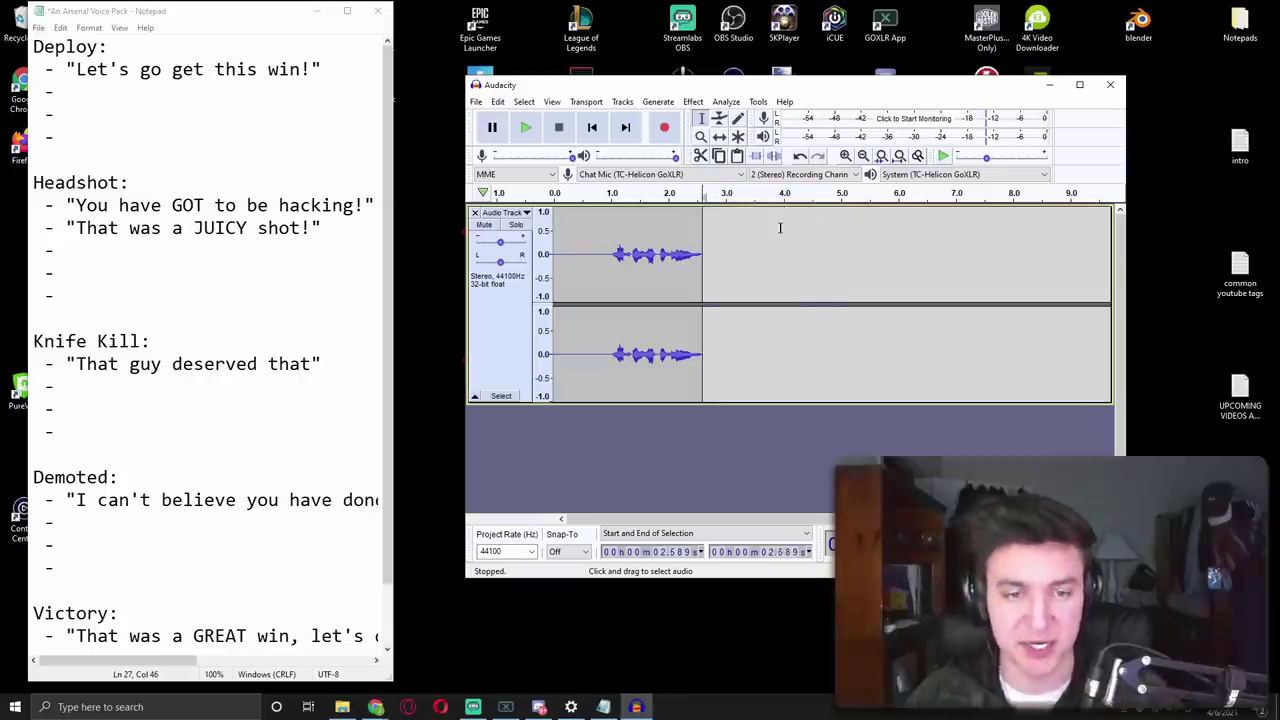
drag(612, 252, 488, 278)
key(Delete)
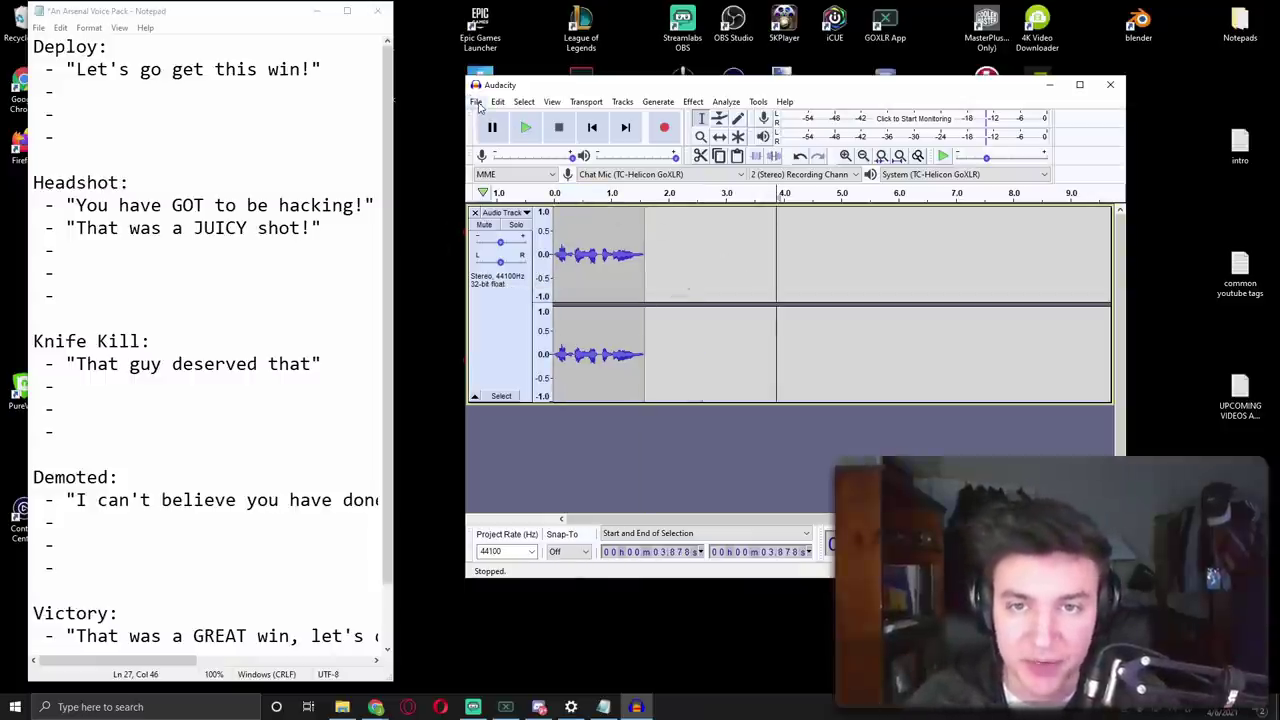
- Export the clip as MP3 into a new folder named 'Arsenal Voice'
click(477, 102)
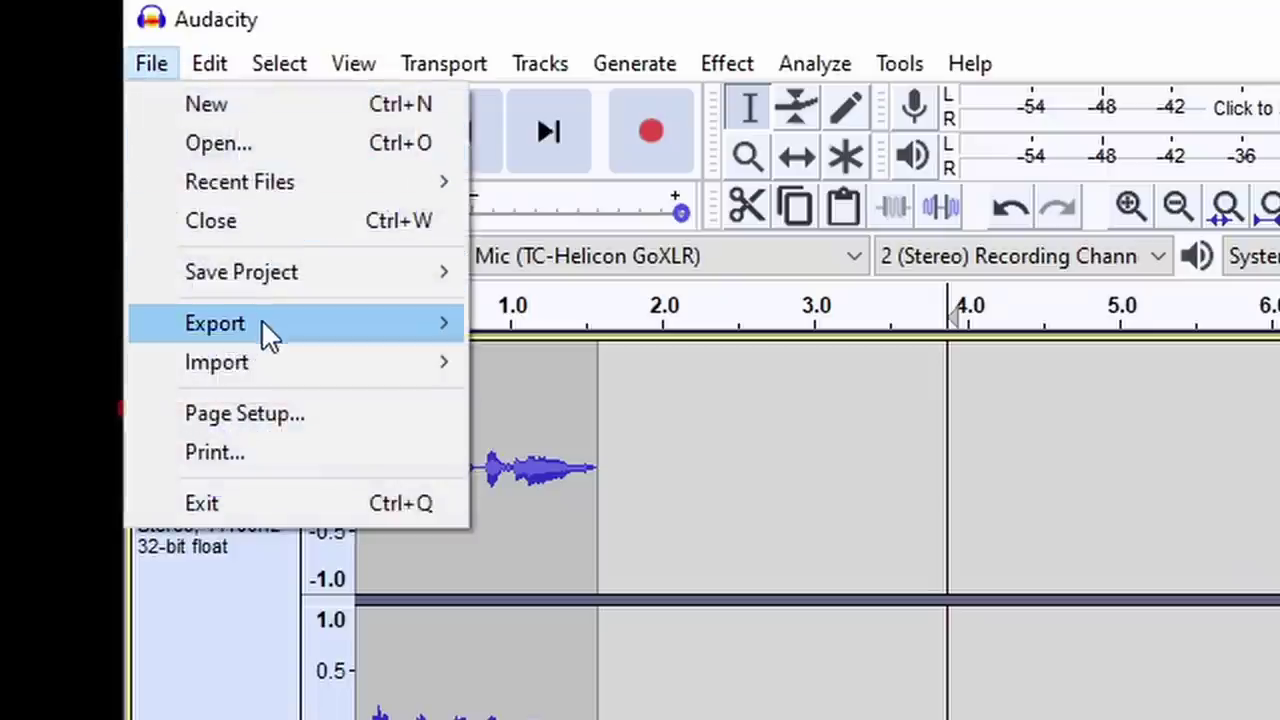
mouse_move(263, 323)
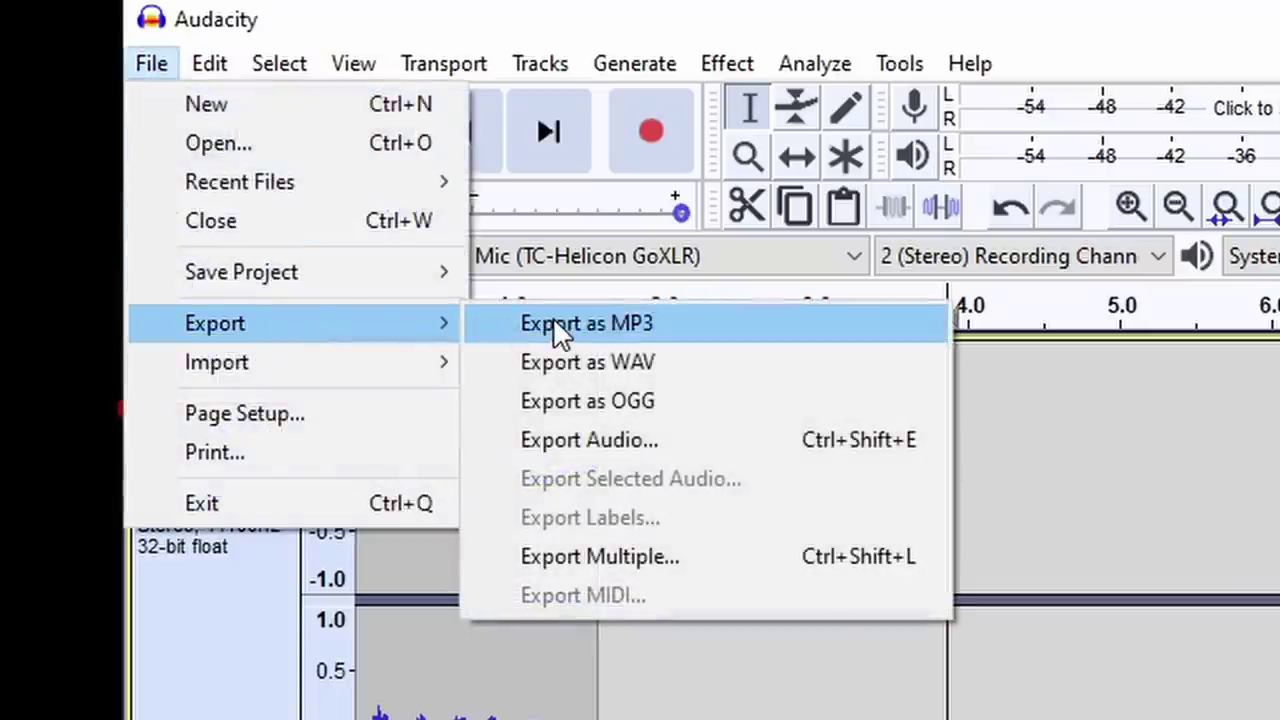
click(593, 325)
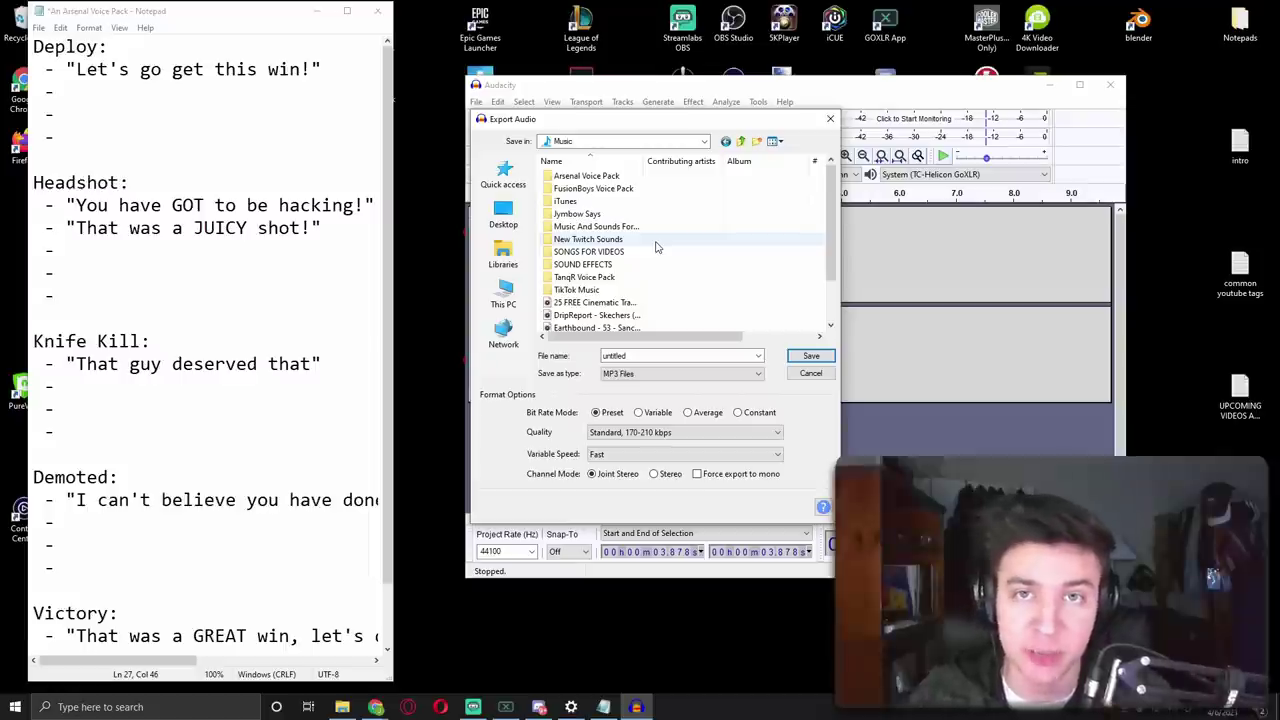
key(ctrl+shift+n)
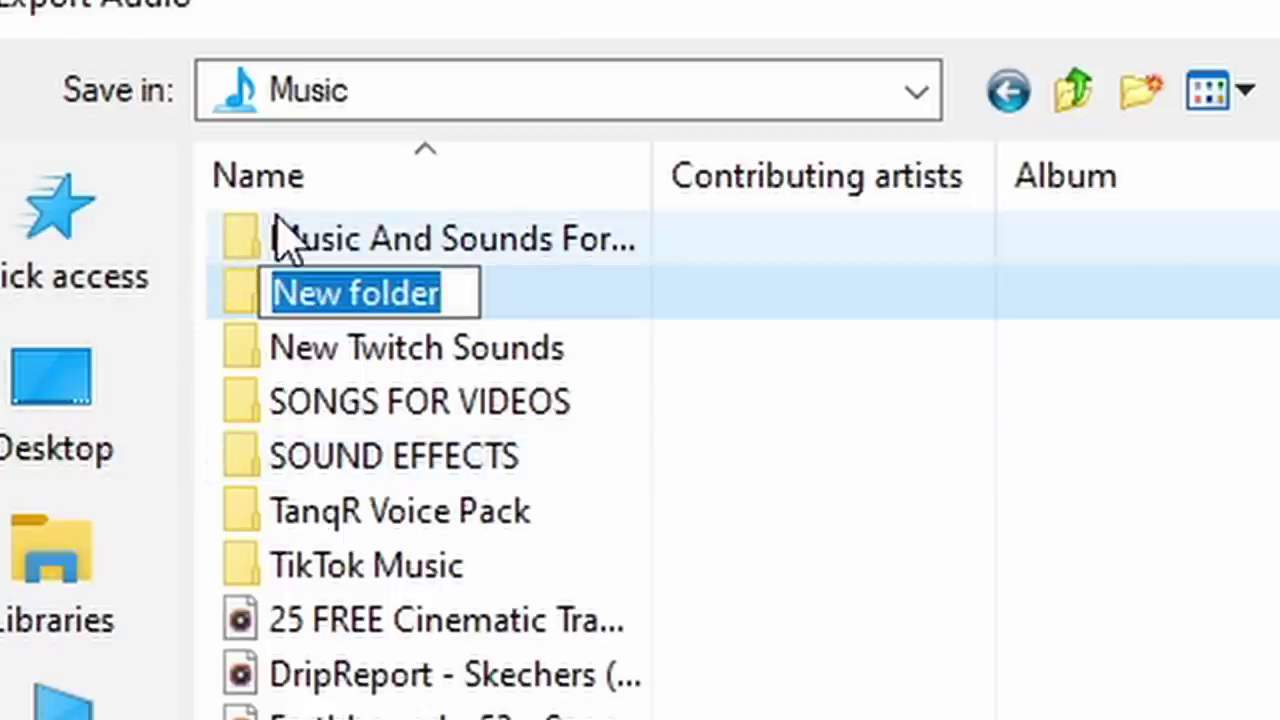
text(Arsenal Voice)
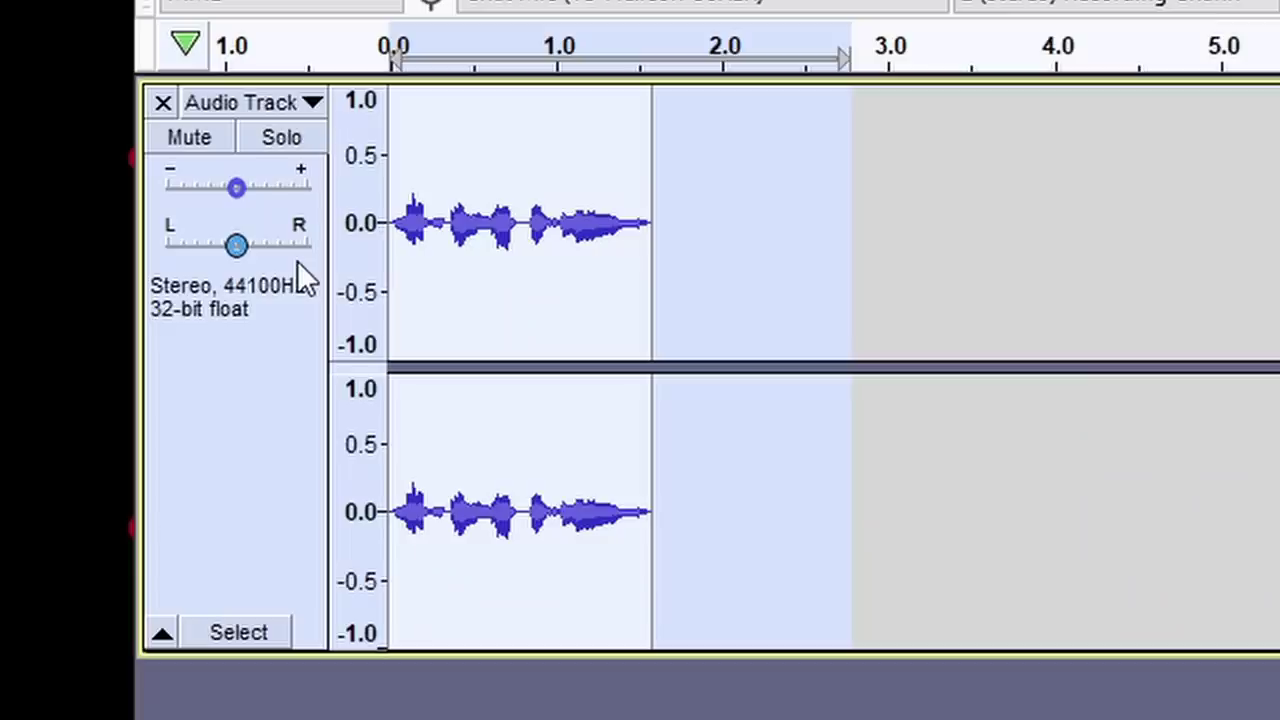
- Delete the exported audio so the track is empty for the next take
key(Delete)
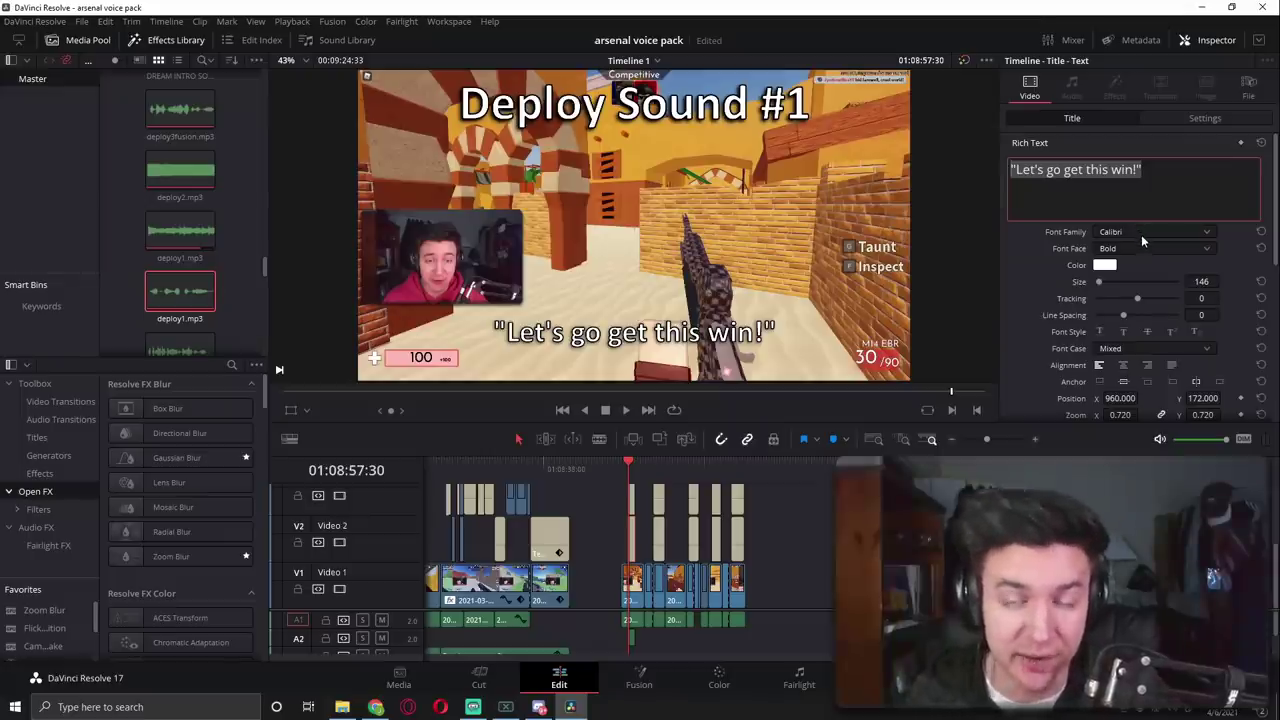
- Scroll down to view the Victory caption title's settings
scroll(1141, 234, down, 2)
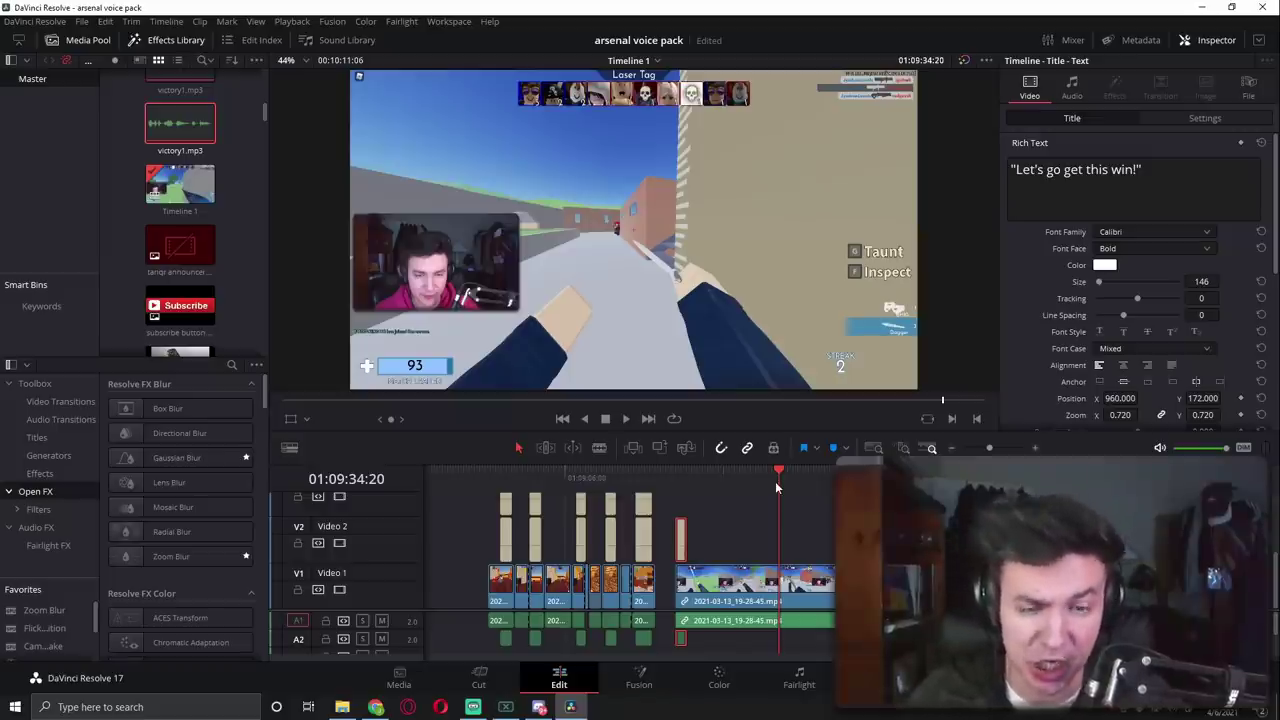
- Find the critical-hit frame and line up the Headshot caption and voice clip there
key(space)
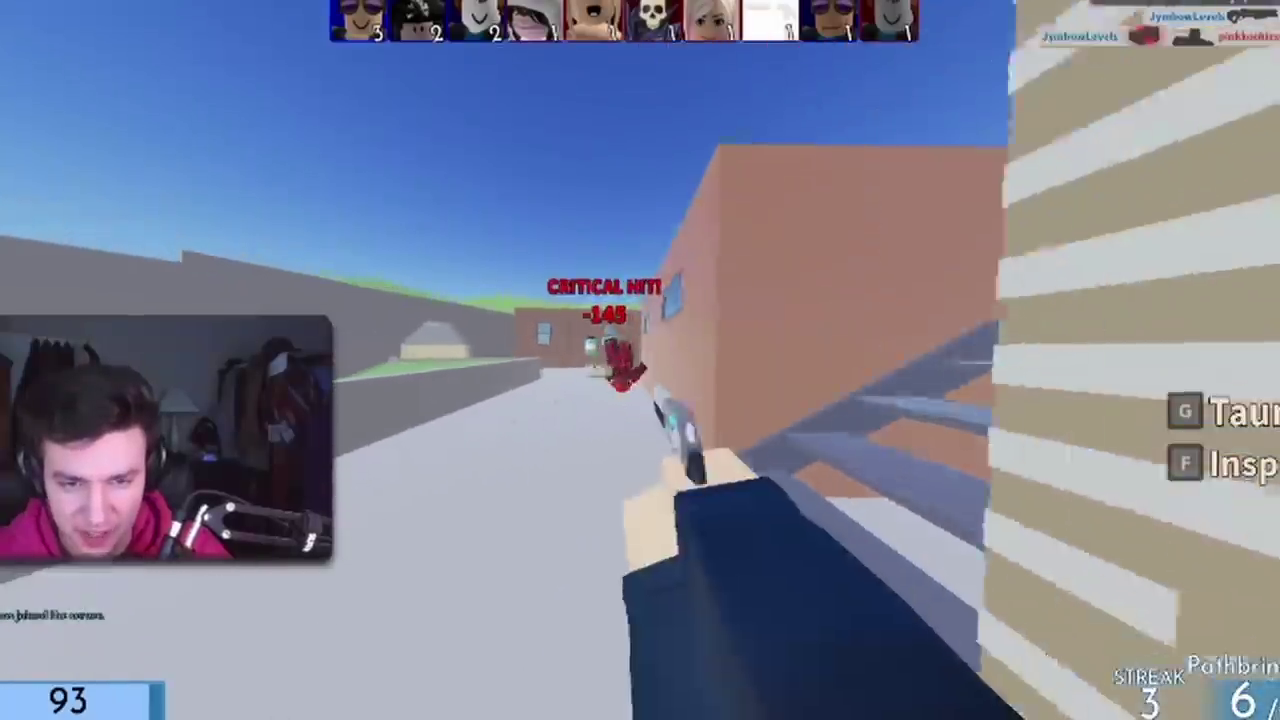
key(Left)
key(Left)
key(Left)
key(Left)
key(Left)
key(Left)
key(Left)
key(Left)
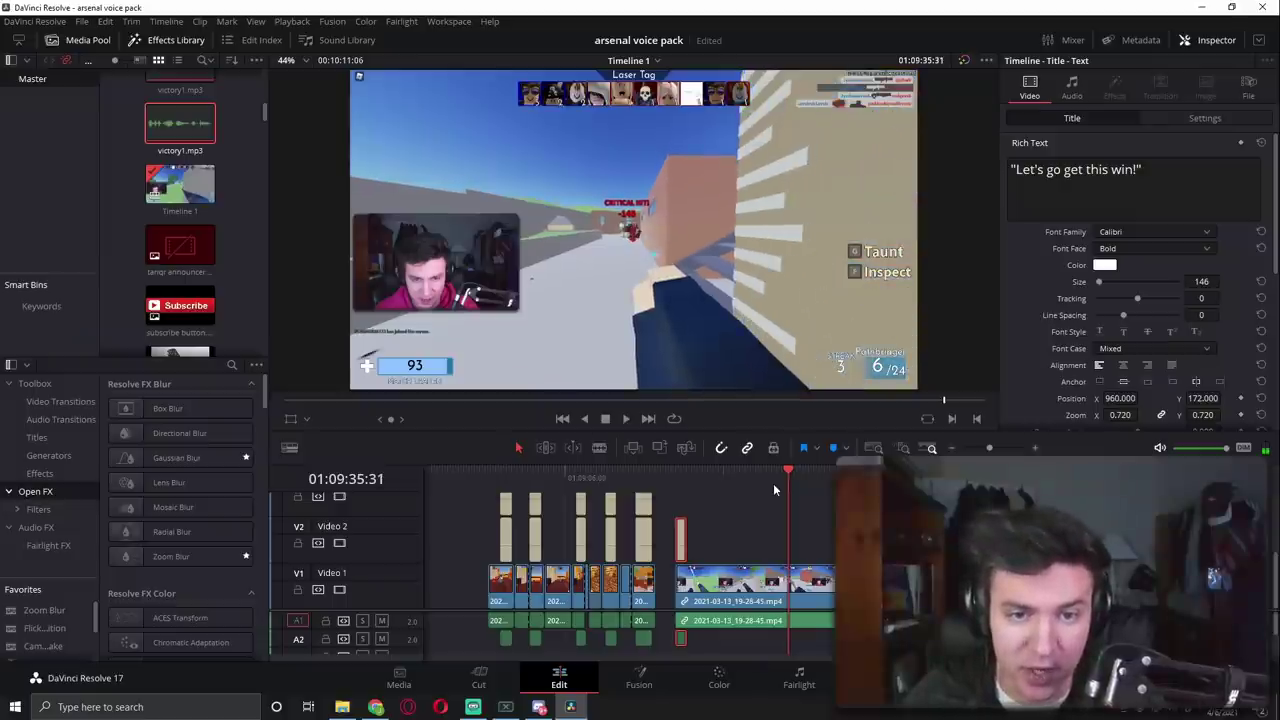
key(Left)
key(Left)
key(Left)
key(Left)
key(Left)
key(Left)
key(Left)
key(Left)
key(Left)
key(Left)
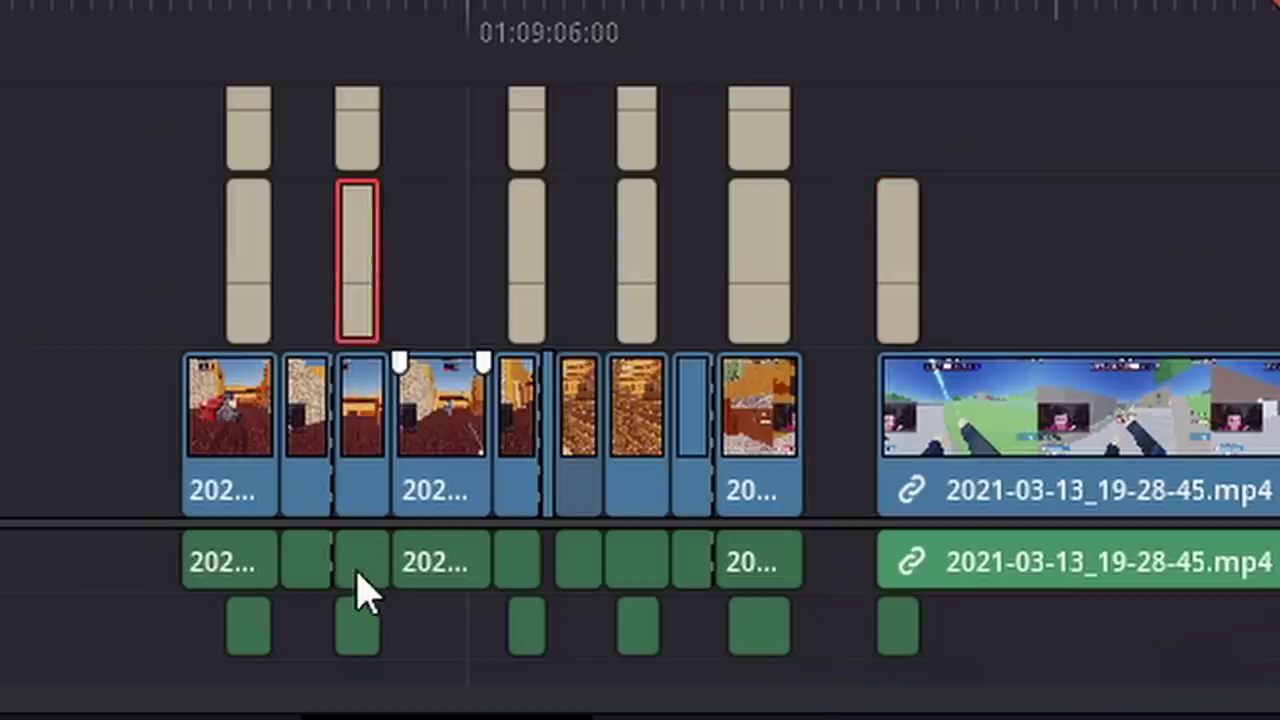
click(362, 635)
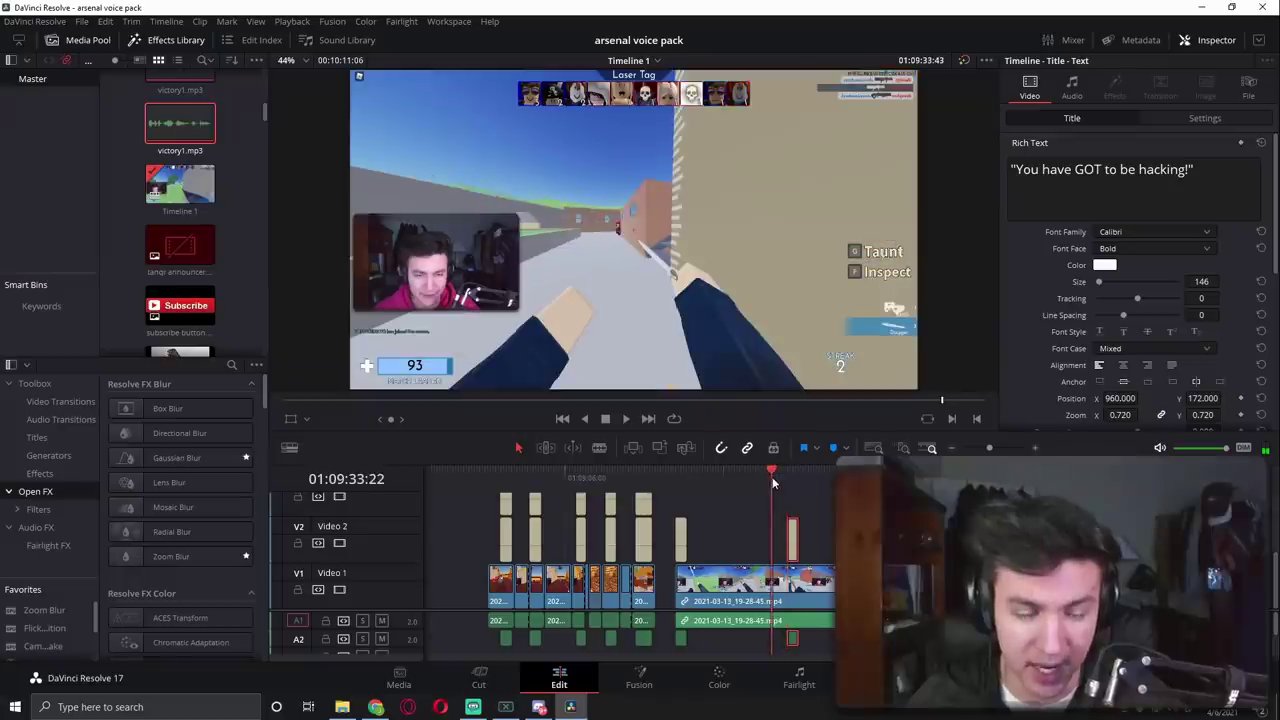
click(760, 470)
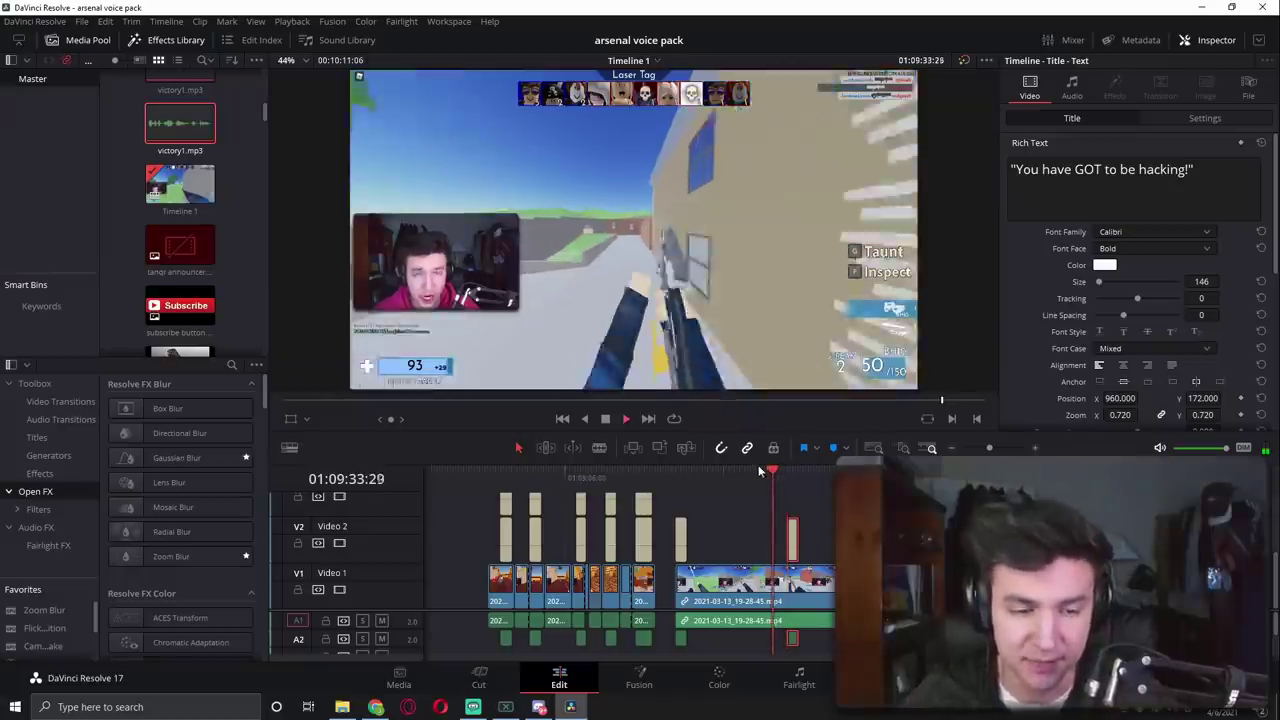